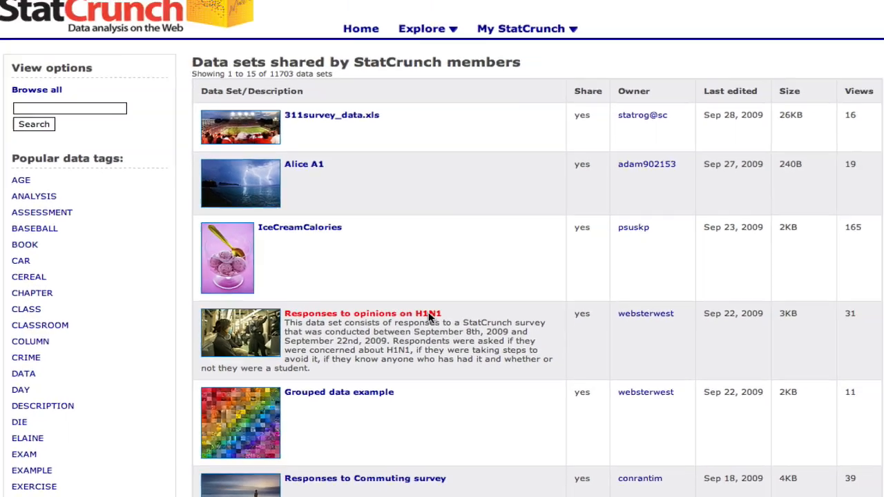
# Open the Responses to opinions on H1N1 data set and create a pie chart of the Concerned column
pyautogui.click(473, 278)
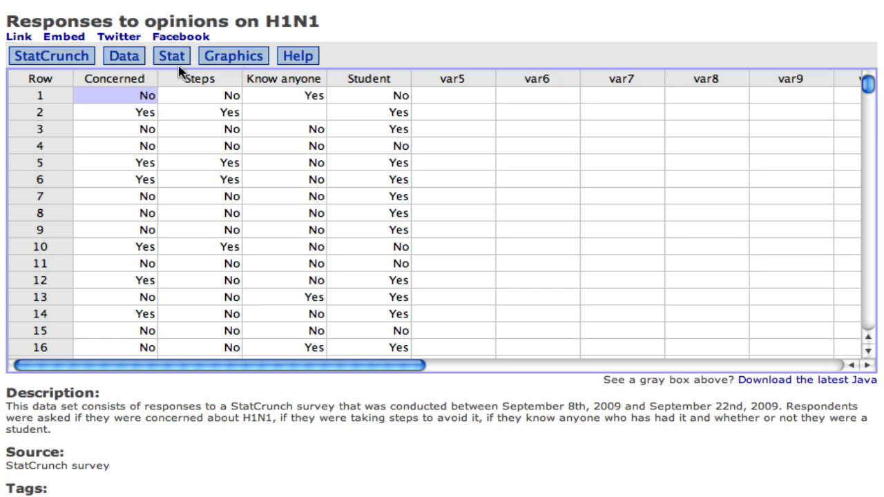
pyautogui.click(216, 62)
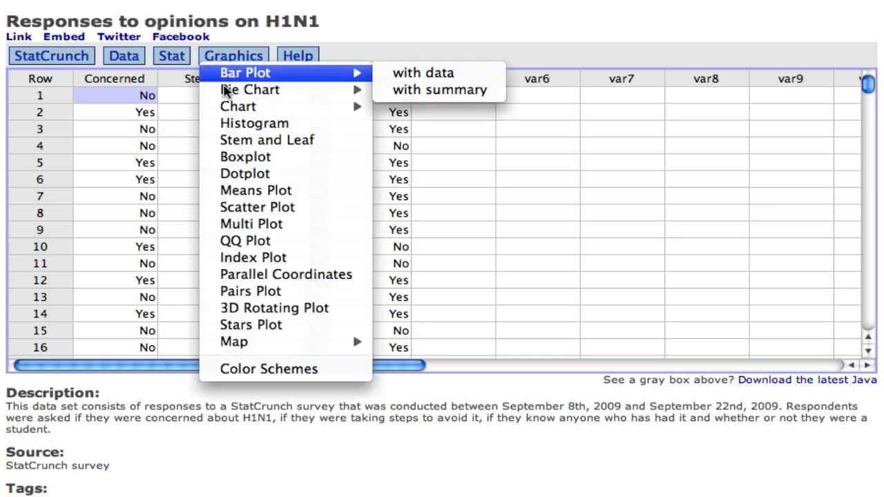
pyautogui.moveTo(228, 90)
pyautogui.click(403, 97)
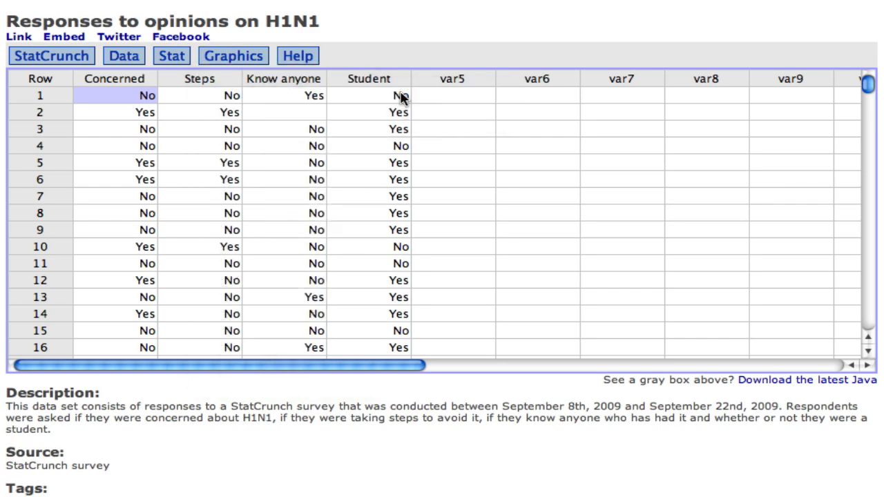
pyautogui.click(154, 204)
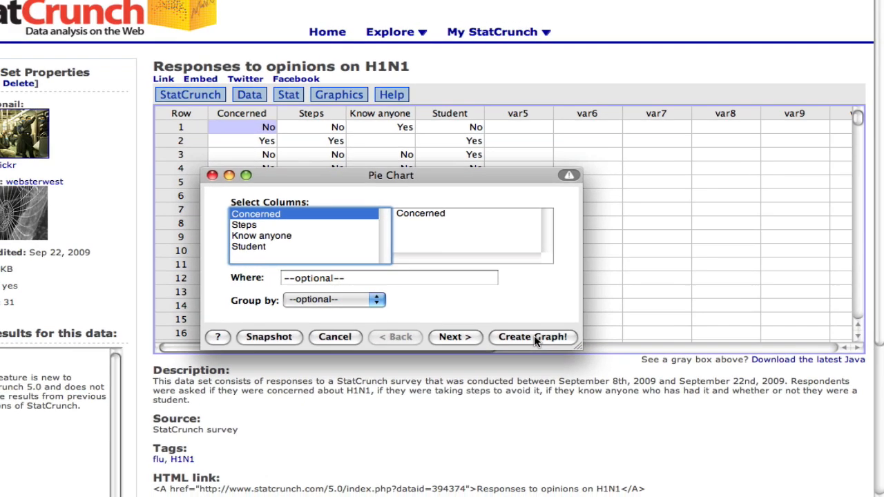
pyautogui.click(535, 337)
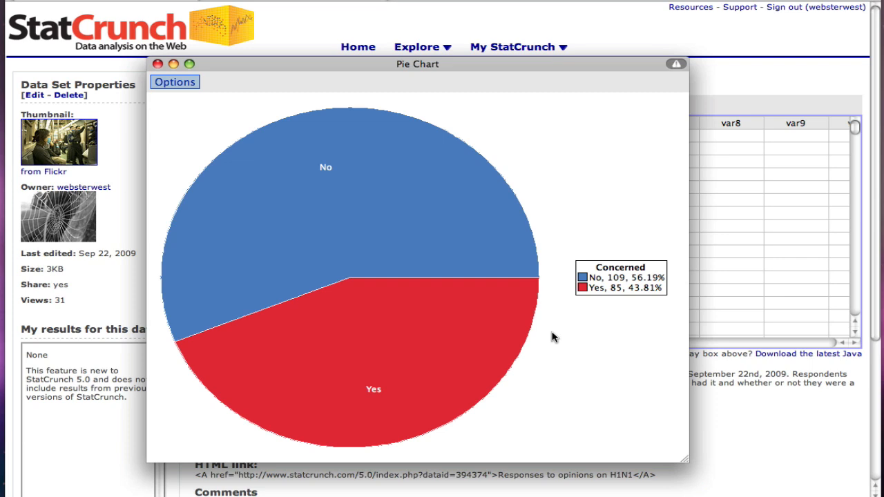
# Export the pie chart to My Results with the title "Pie chart of concern about H1N1"
pyautogui.click(184, 85)
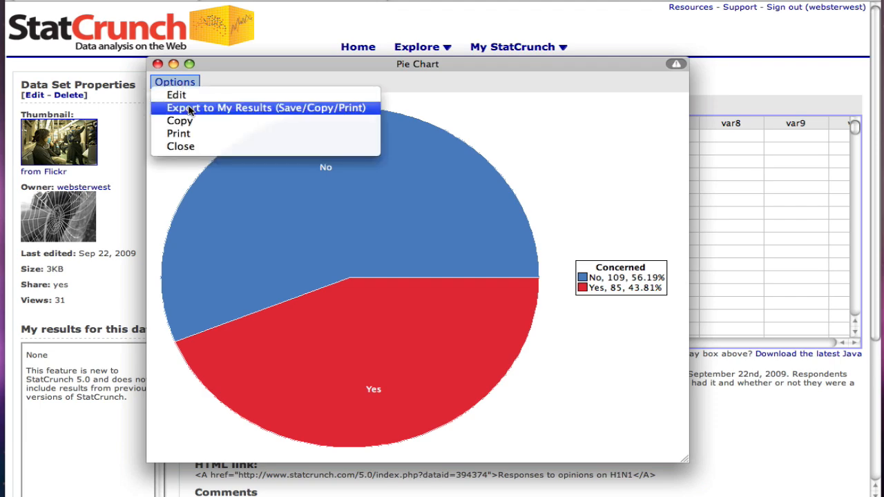
pyautogui.click(190, 108)
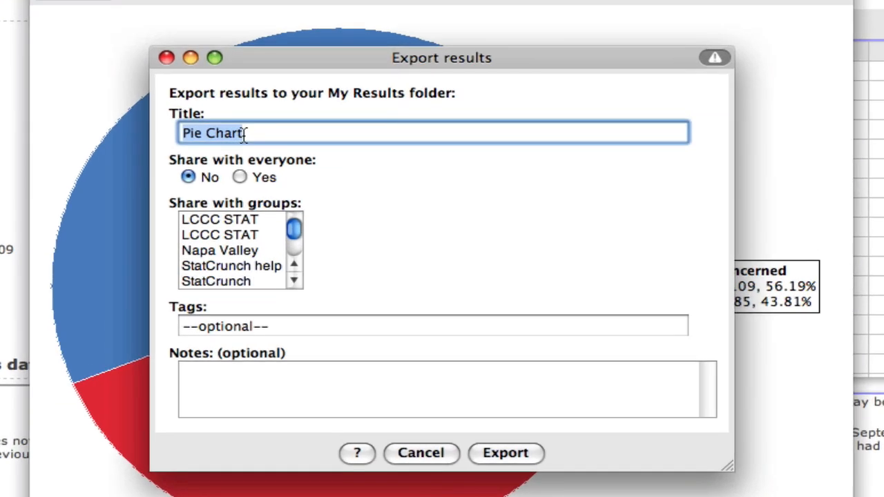
pyautogui.write('Pie chart of concern about H1N1')
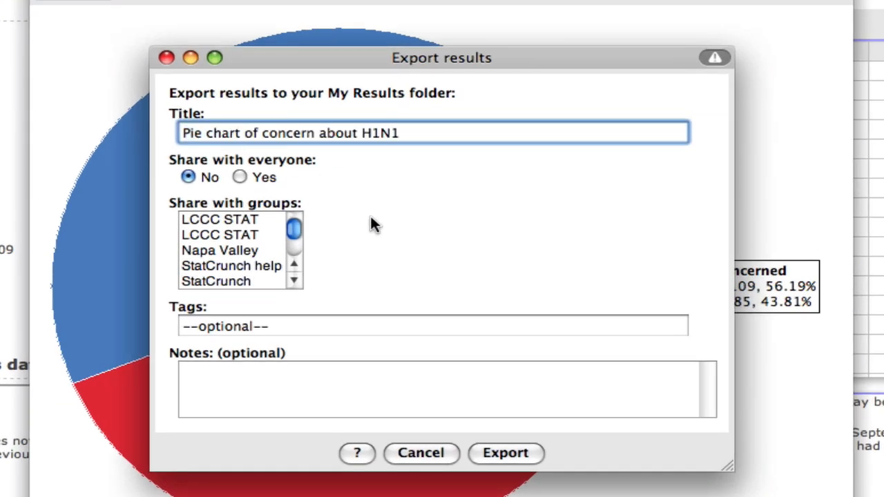
pyautogui.click(502, 452)
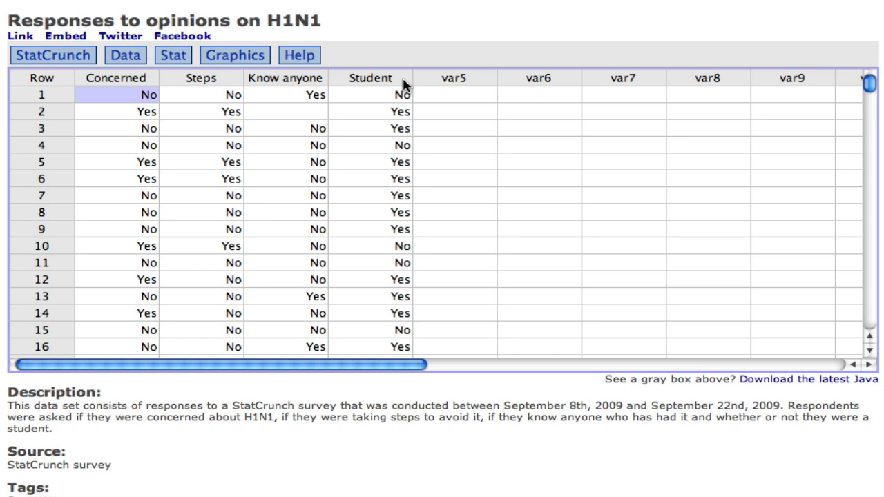
# Create a bar plot with data of the Student column grouped by Concerned
pyautogui.click(252, 58)
pyautogui.moveTo(253, 75)
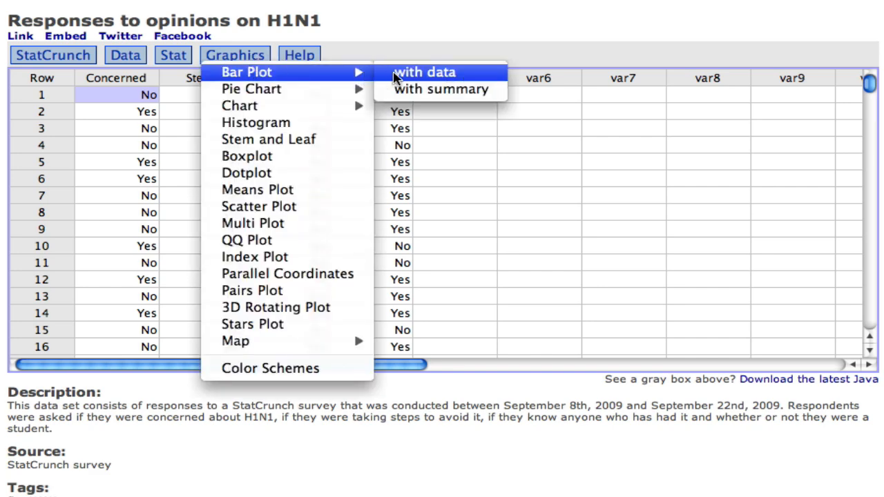
pyautogui.click(418, 72)
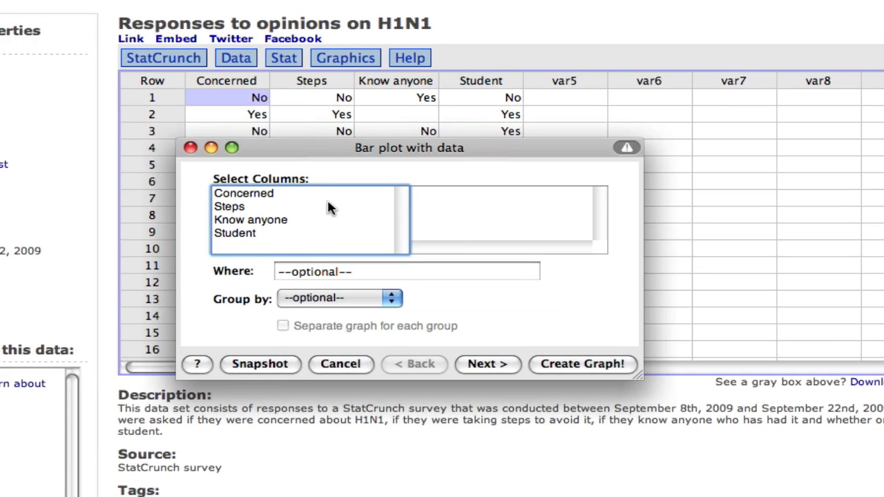
pyautogui.click(250, 236)
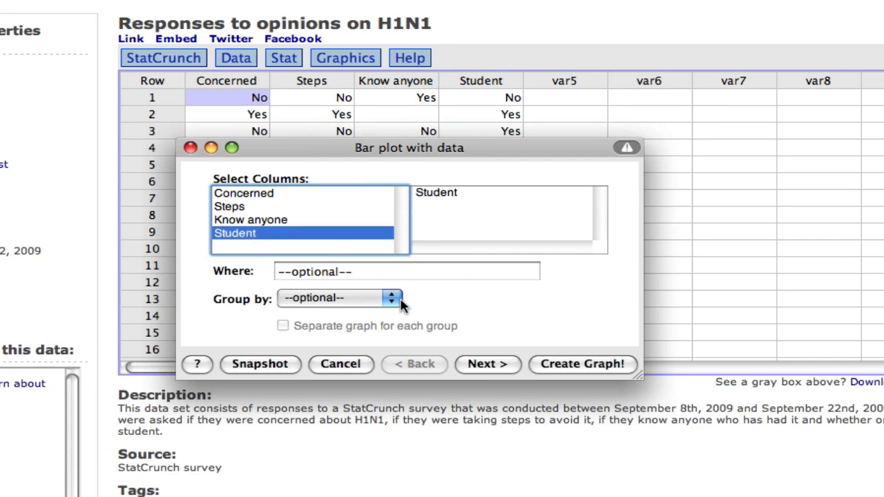
pyautogui.click(391, 298)
pyautogui.click(391, 312)
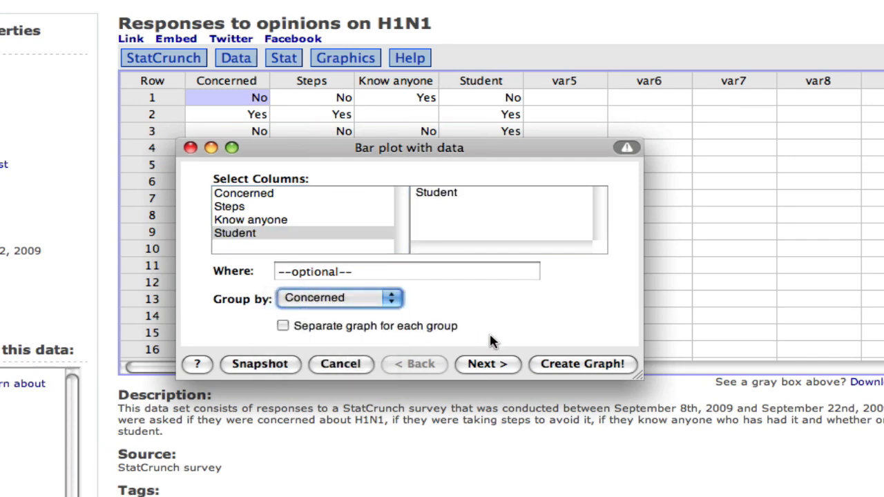
pyautogui.click(571, 364)
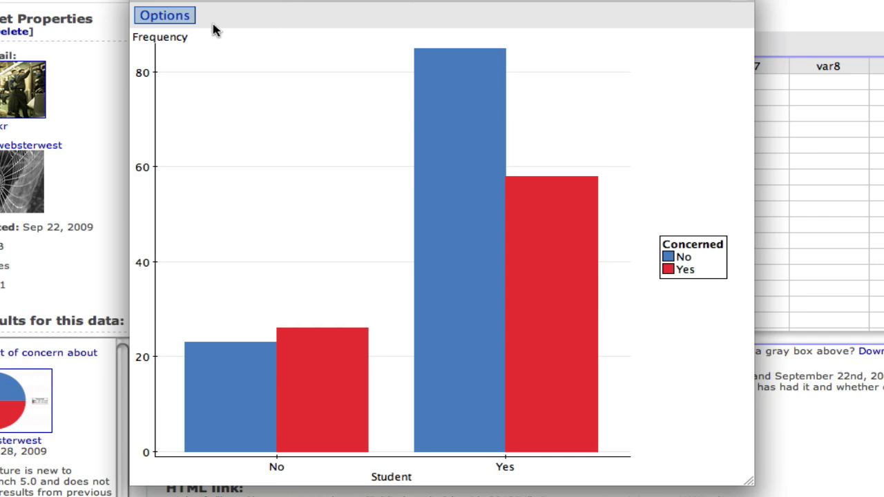
# Export the bar plot to My Results titled "Bar plot of student status grouped by concern about H1N1"
pyautogui.click(173, 21)
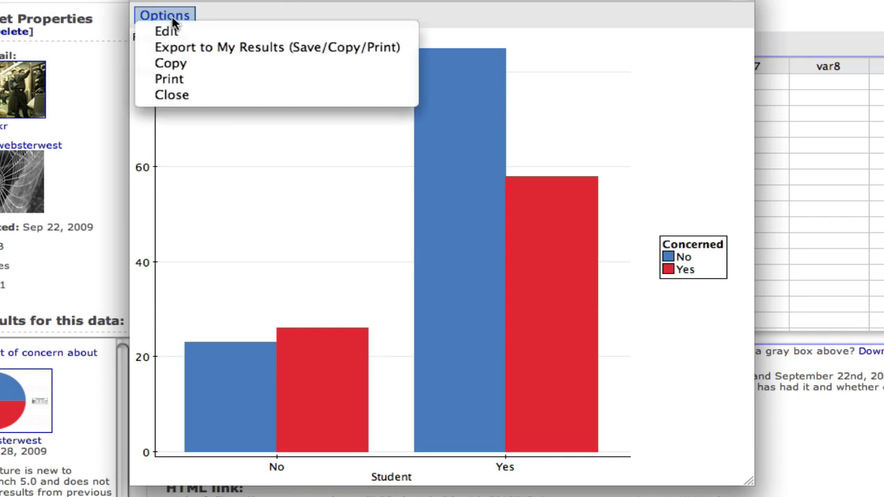
pyautogui.click(192, 49)
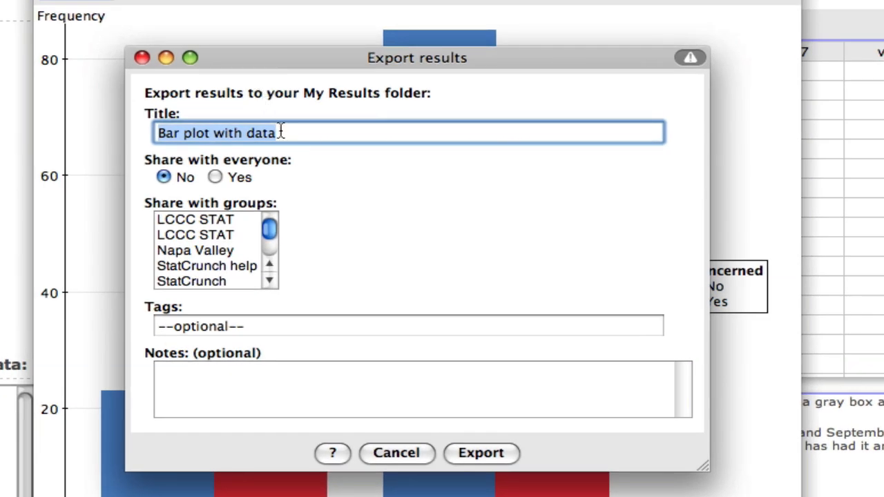
pyautogui.write('Bar plot of student status grouped by concern about H1N1')
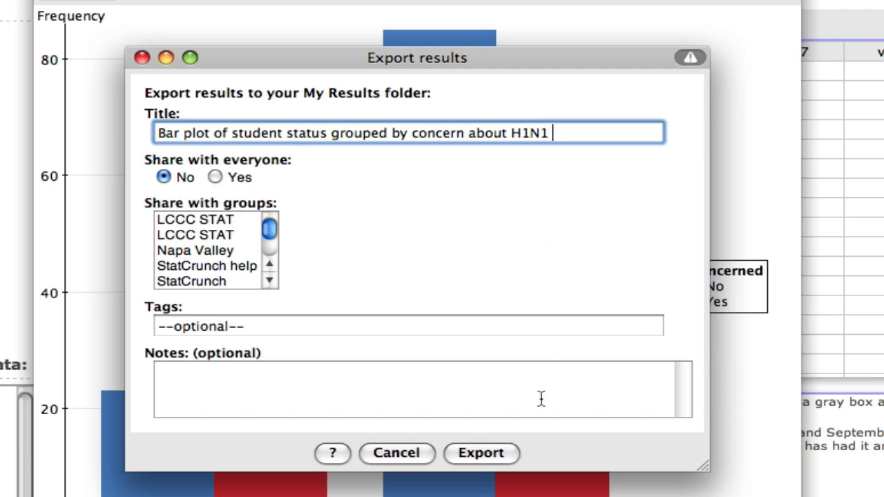
pyautogui.click(488, 452)
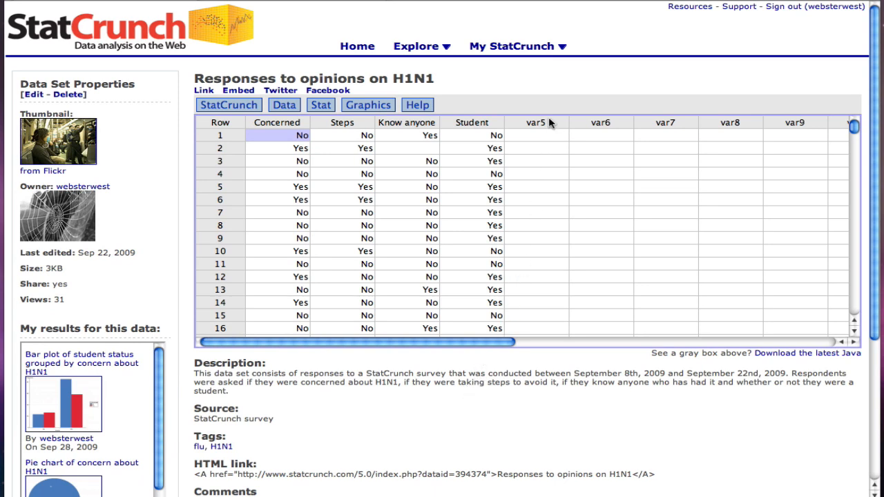
# Go to My Reports and start creating a new report
pyautogui.click(562, 49)
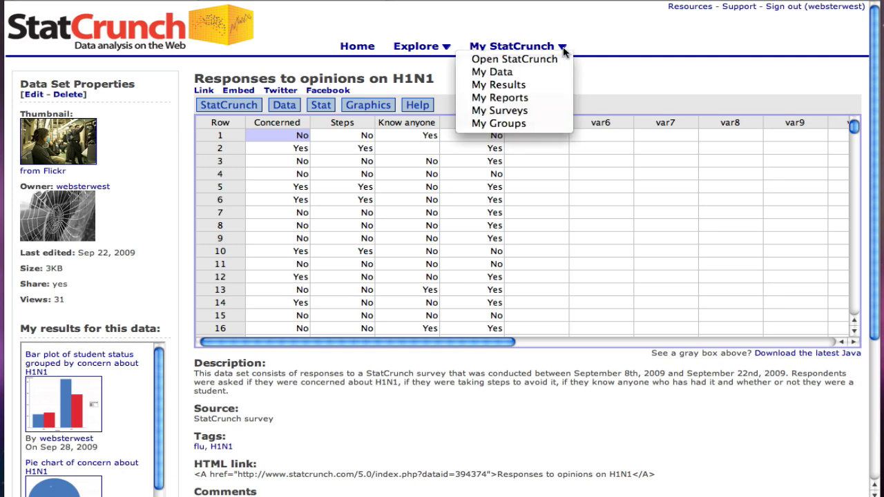
pyautogui.click(543, 99)
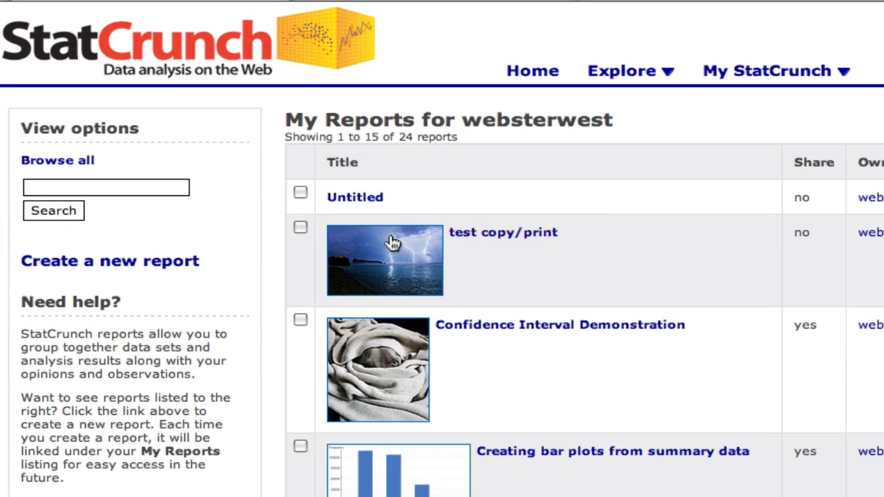
pyautogui.click(159, 272)
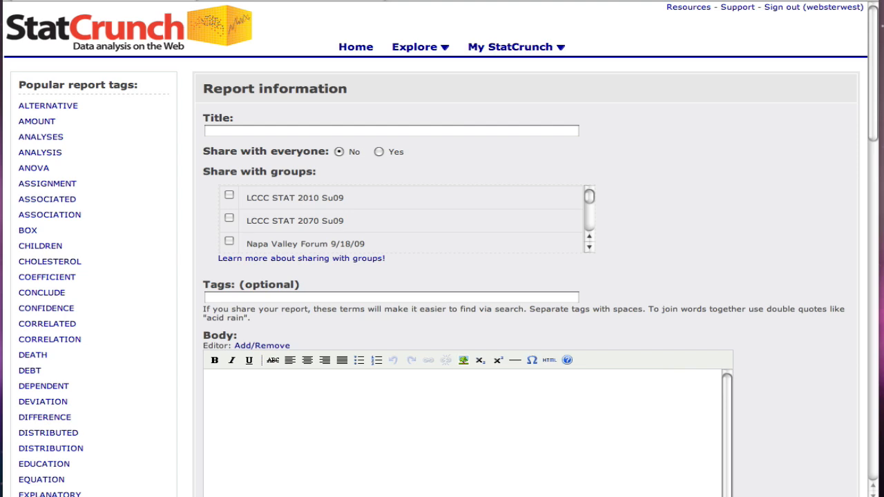
# Title the report "Are folks concerned about H1N1?" and set it to share with everyone
pyautogui.click(233, 131)
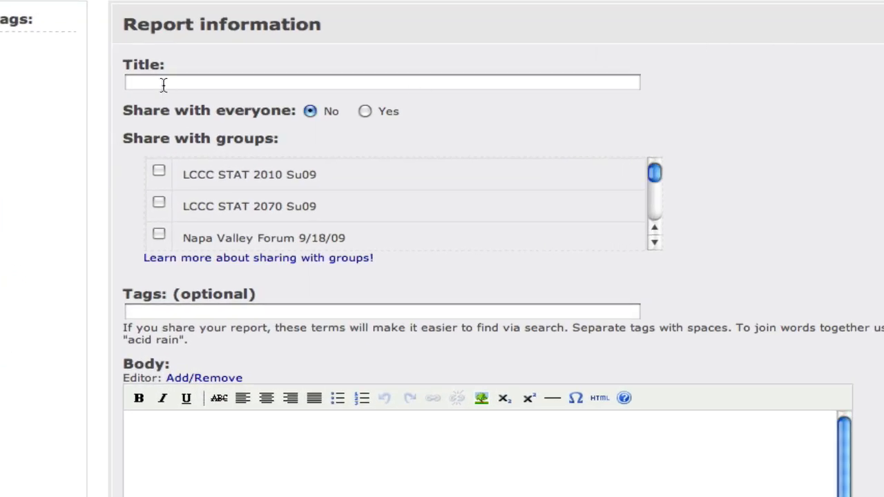
pyautogui.click(163, 83)
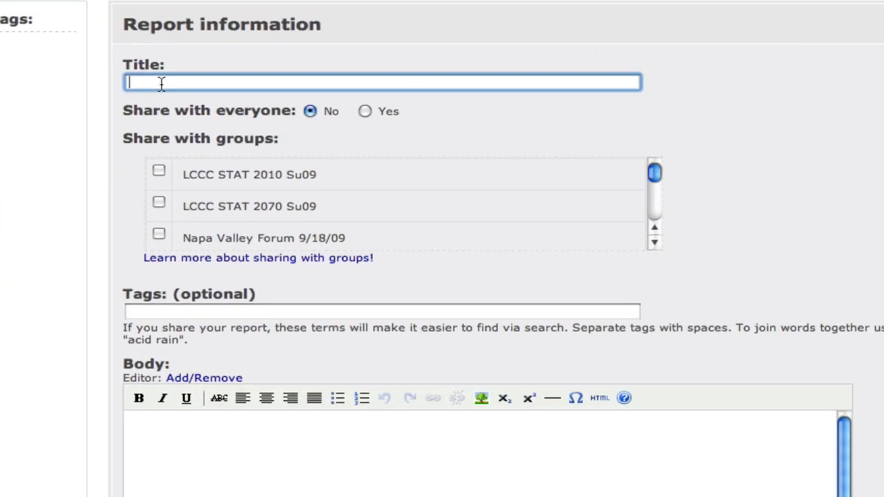
pyautogui.write('Are folks concerned about H1N1?')
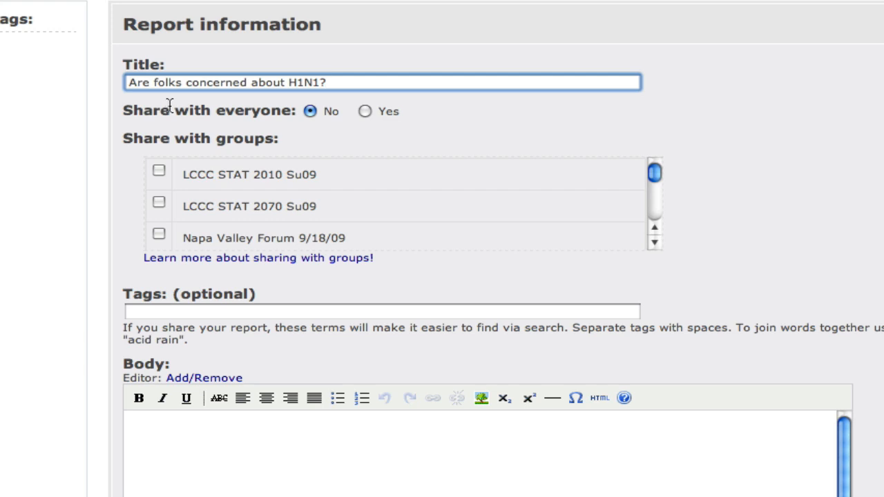
pyautogui.click(362, 110)
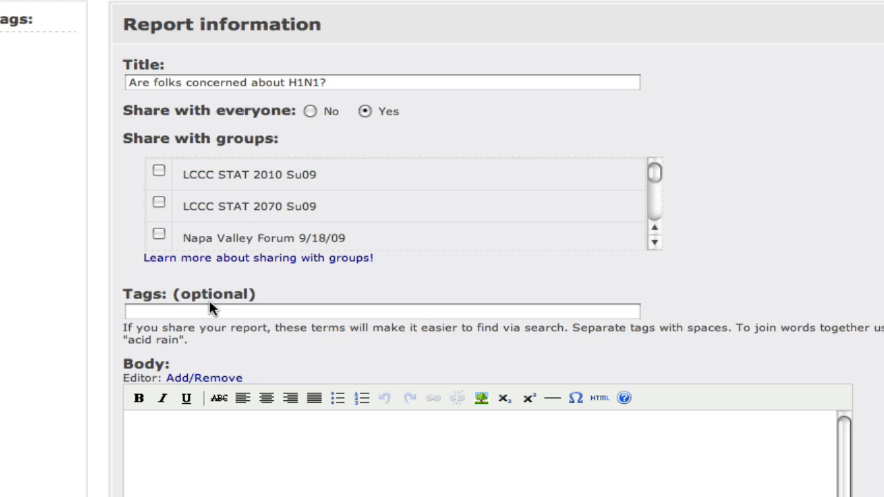
# Enter the report tags "health flu H1N1"
pyautogui.click(147, 311)
pyautogui.click(147, 311)
pyautogui.write('health flu H1N1')
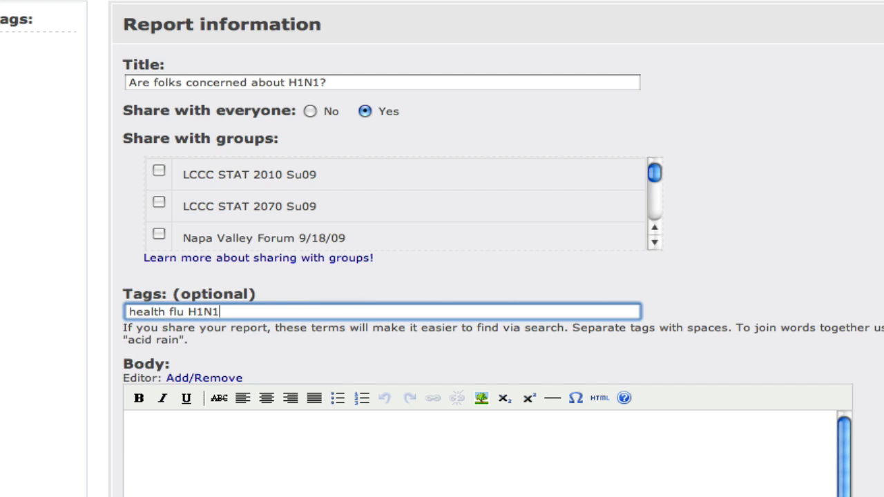
pyautogui.press('super+Tab')
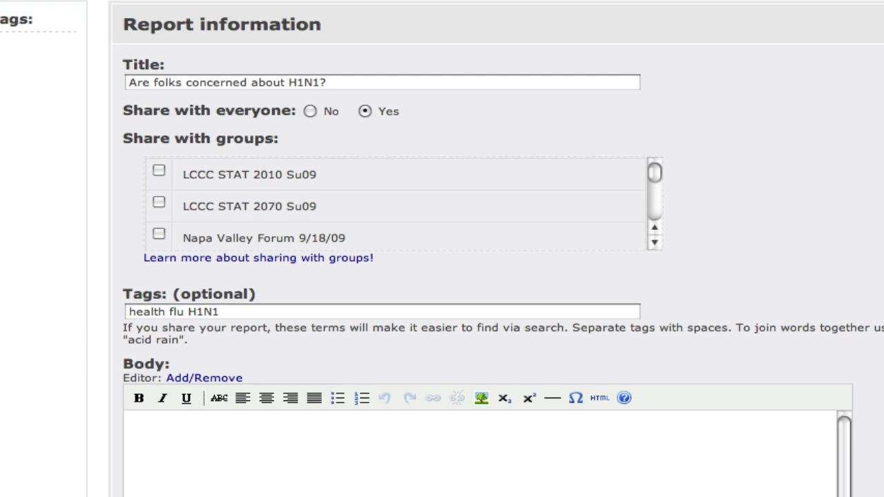
pyautogui.press('super+Tab')
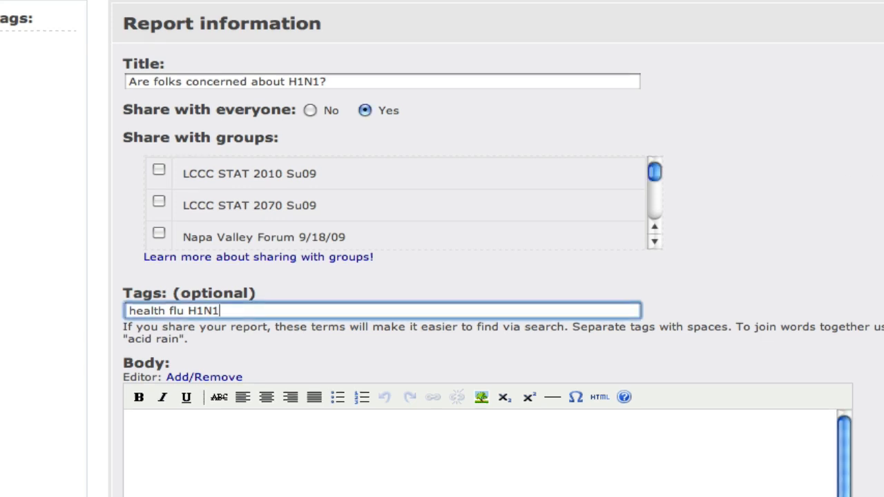
# Begin the report body with a sentence introducing the H1N1 StatCrunch survey data, followed by a <data1> tag on a new line
pyautogui.scroll(-5, 484, 248)
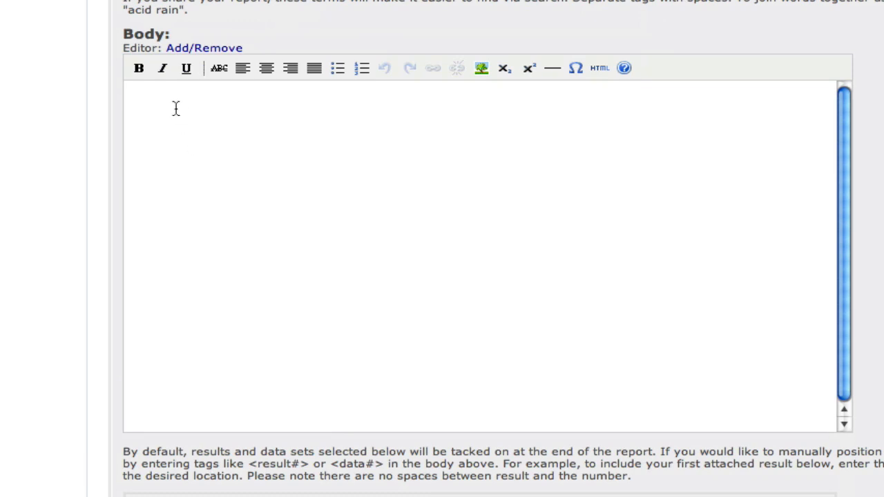
pyautogui.click(132, 95)
pyautogui.write('This report will focus on the data below, which was collected via a StatCrunch survey about the H1N1 virus.')
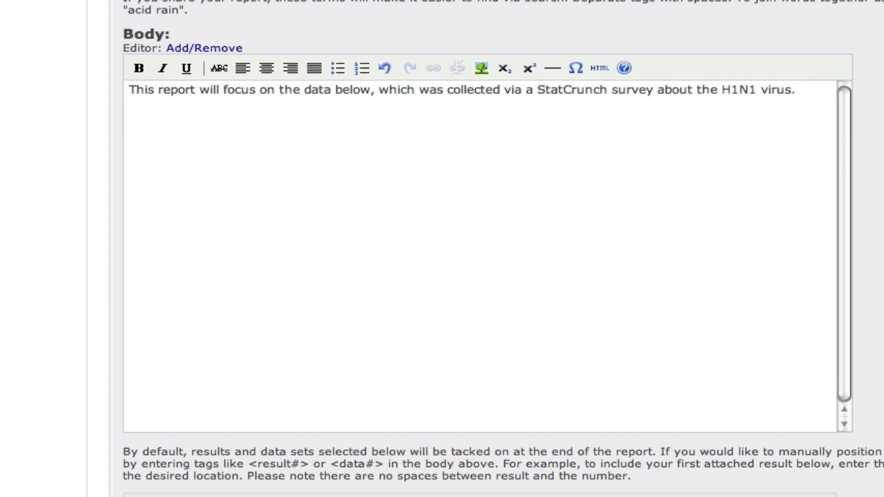
pyautogui.click(796, 90)
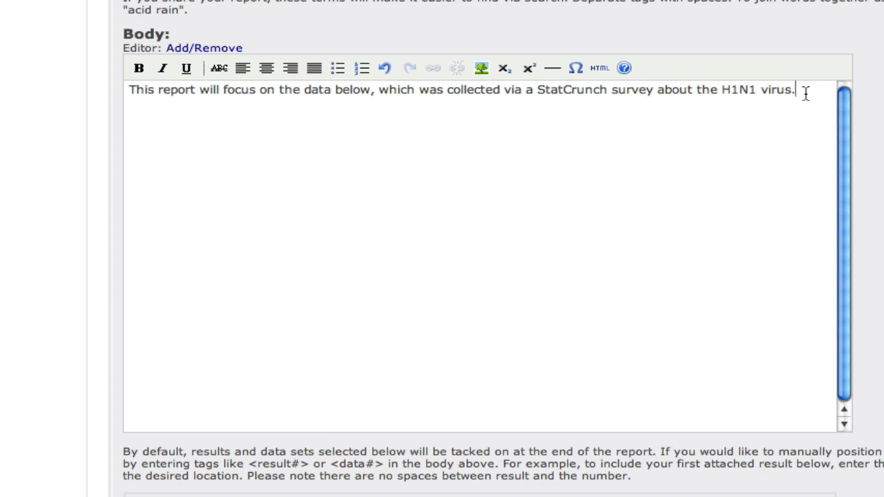
pyautogui.press('Return')
pyautogui.write('<data1>')
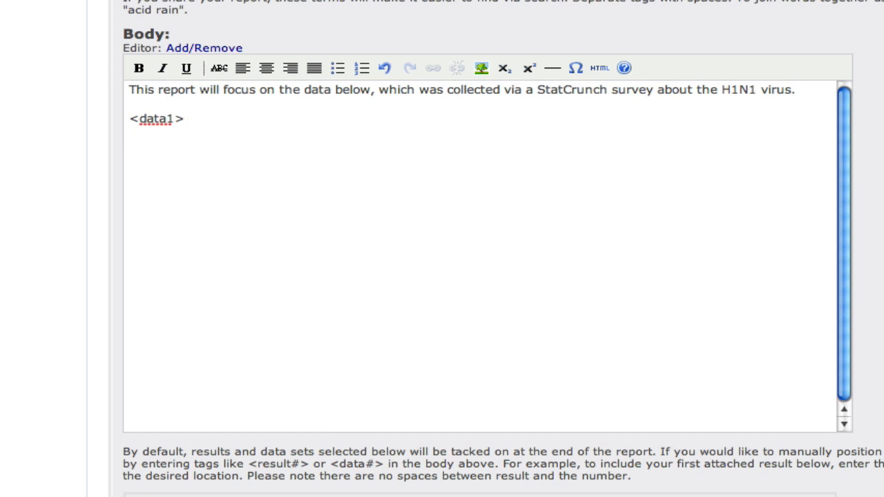
# Add a sentence saying the pie chart shows most respondents were not concerned, followed by a <result1> tag
pyautogui.press('Return')
pyautogui.write('The pie chart shown below suggests that most respondents were not concerned about H1N1.')
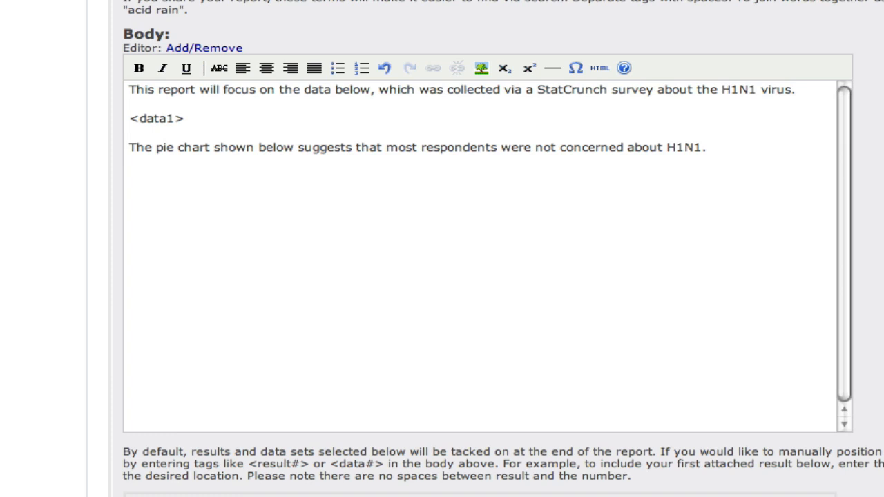
pyautogui.click(720, 148)
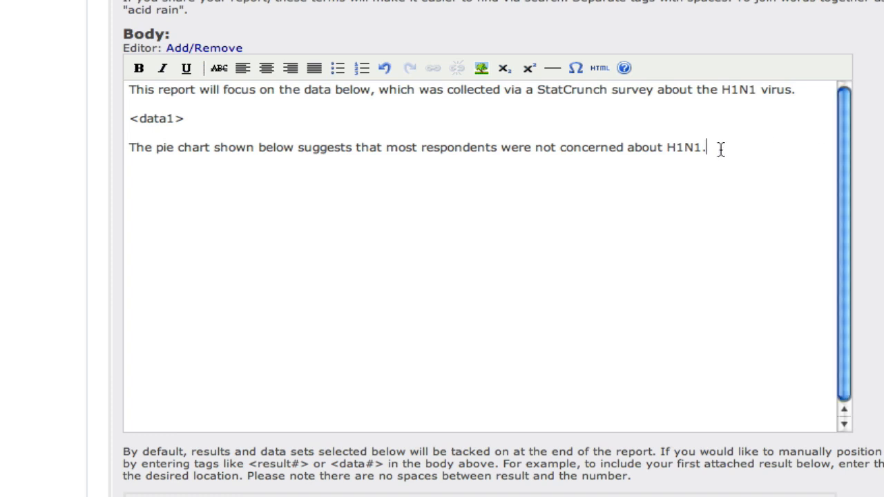
pyautogui.press('Return')
pyautogui.write('<result1>')
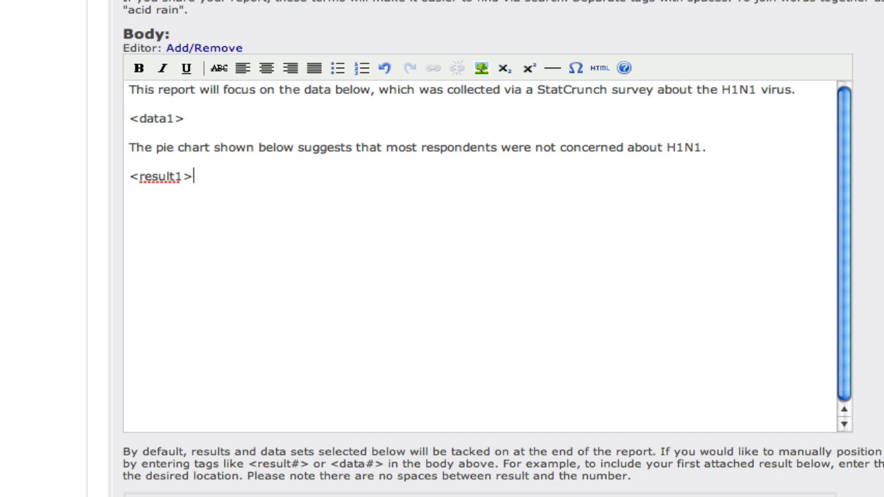
# Add a paragraph explaining the grouped bar plot: most students were not concerned about H1N1 while most nonstudents were
pyautogui.press('Return')
pyautogui.write('The grouped bar plot below shows that most student respondents were not concerned about H1N1 while most nonstudent respondents were concerned.')
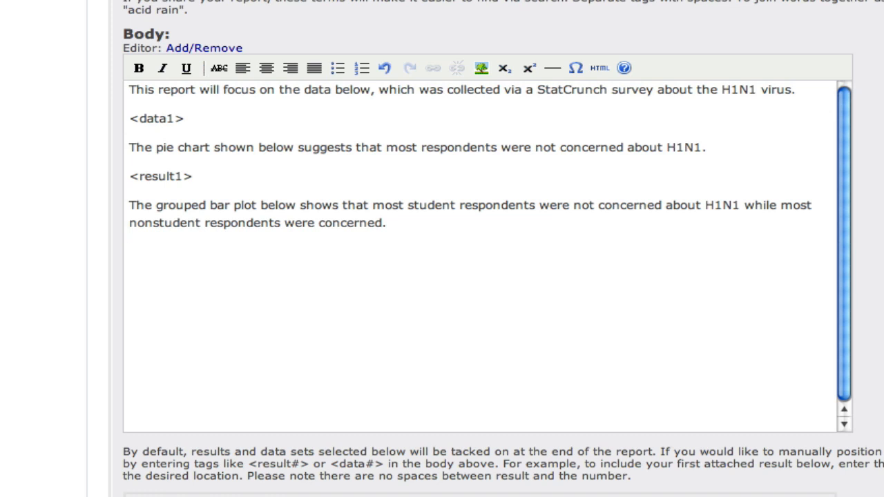
# Add a <result2> tag on a new line below the grouped bar plot paragraph
pyautogui.write('<result2')
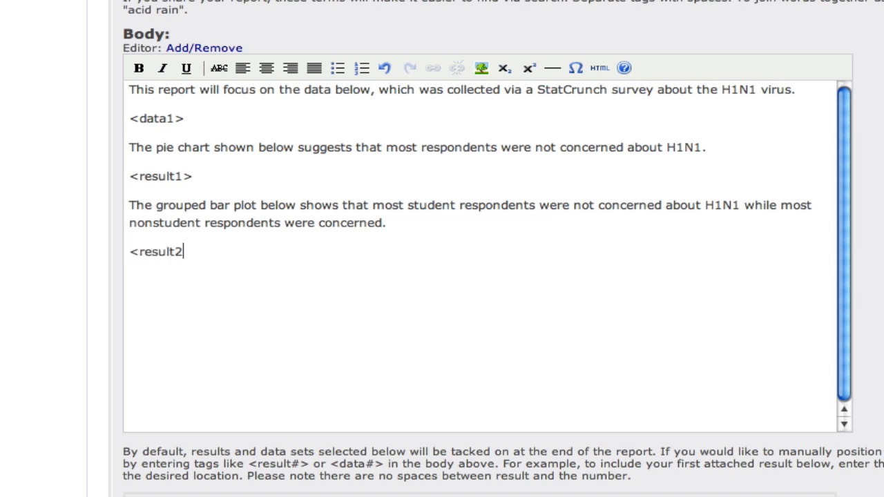
pyautogui.write('>')
# Attach the "Pie chart of concern about H1N1" as Result 1 of the report
pyautogui.scroll(-5, 477, 277)
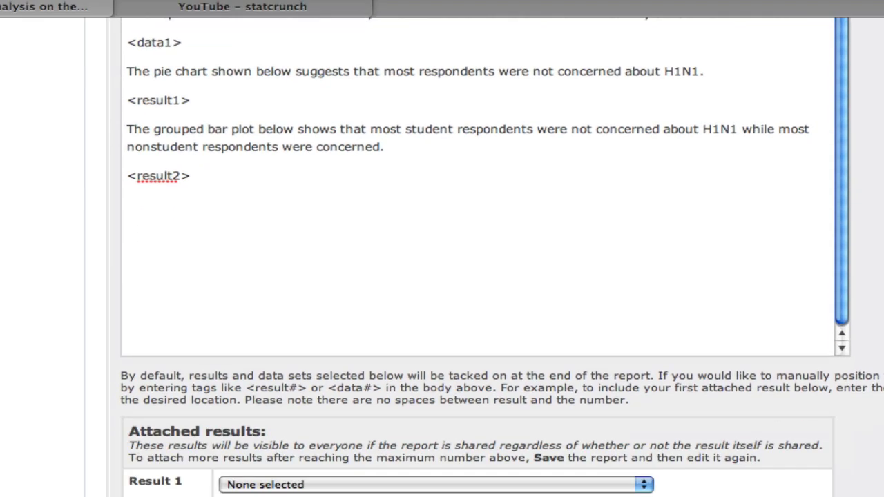
pyautogui.scroll(3, 811, 155)
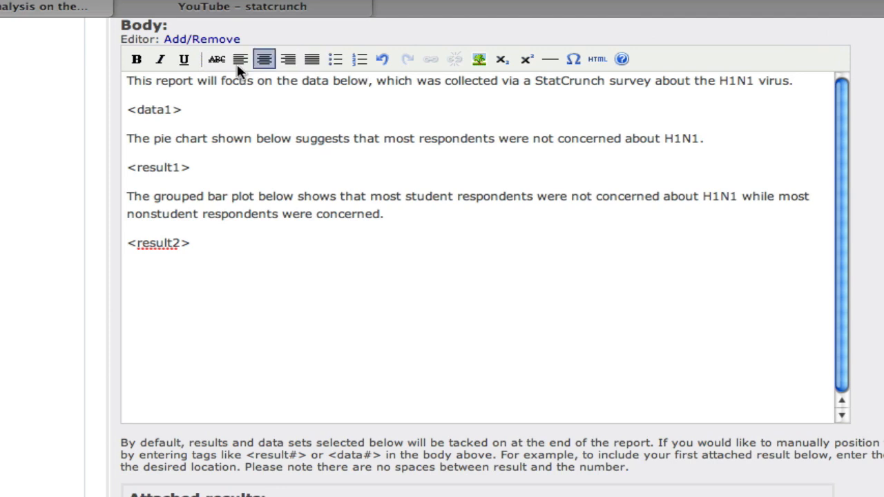
pyautogui.scroll(-9, 799, 398)
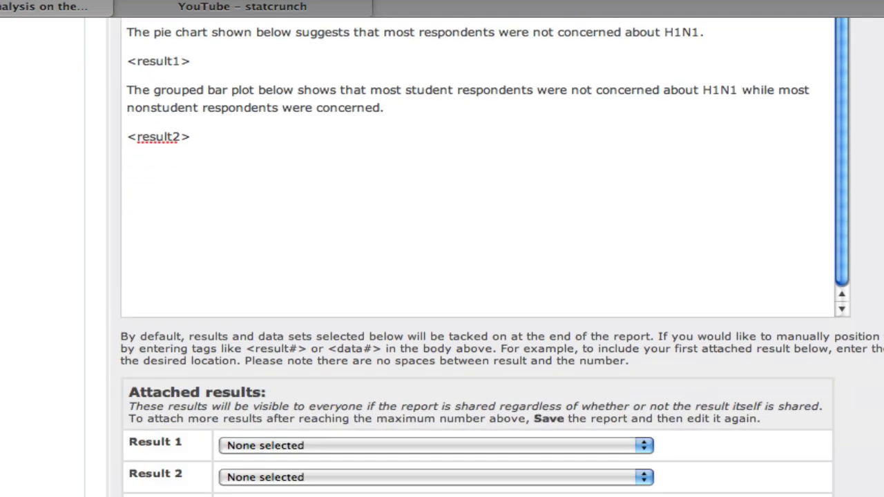
pyautogui.click(645, 352)
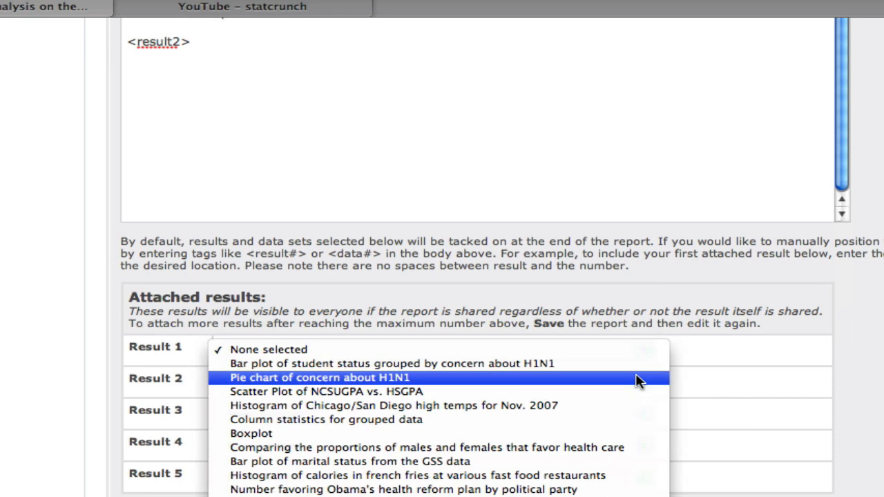
pyautogui.click(636, 380)
# Attach the "Bar plot of student status grouped by concern about H1N1" as Result 2
pyautogui.scroll(-20, 804, 402)
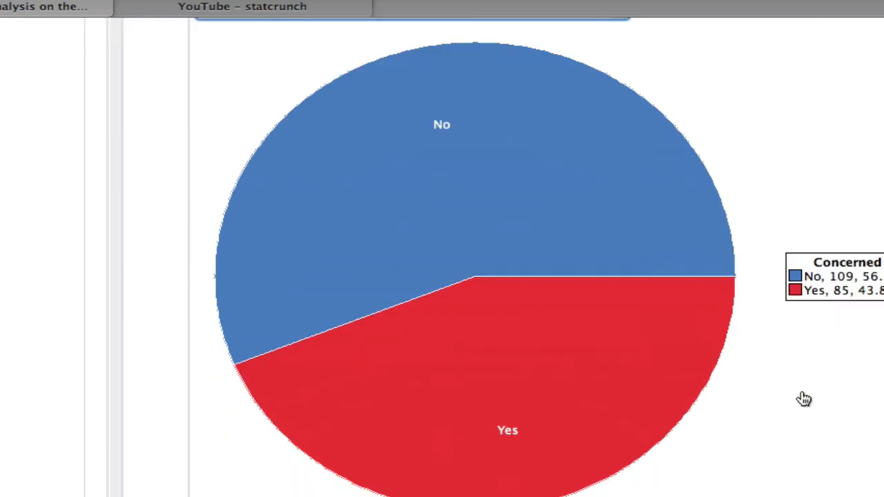
pyautogui.click(623, 297)
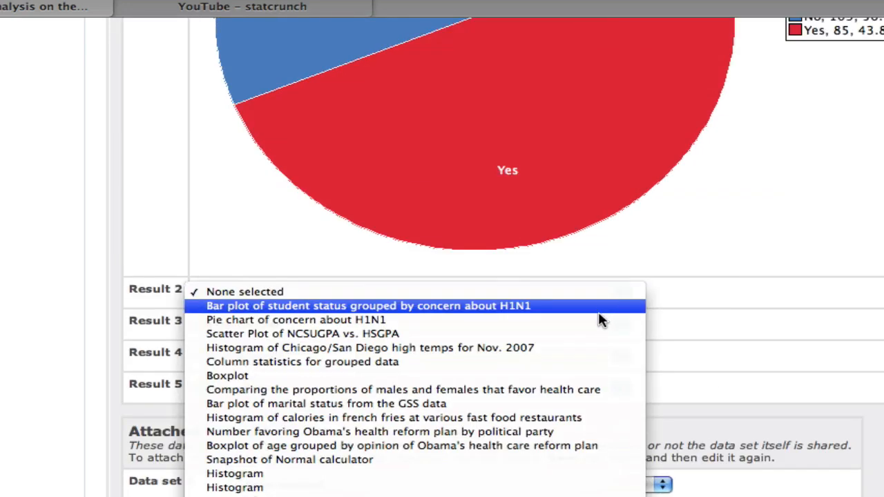
pyautogui.click(602, 302)
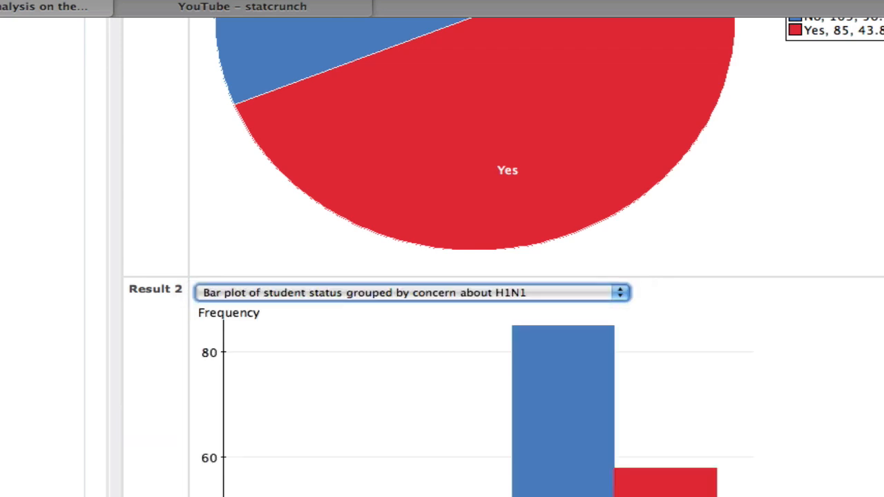
# Attach the "Responses to opinions on H1N1" data set as Data set 1
pyautogui.scroll(-10, 725, 437)
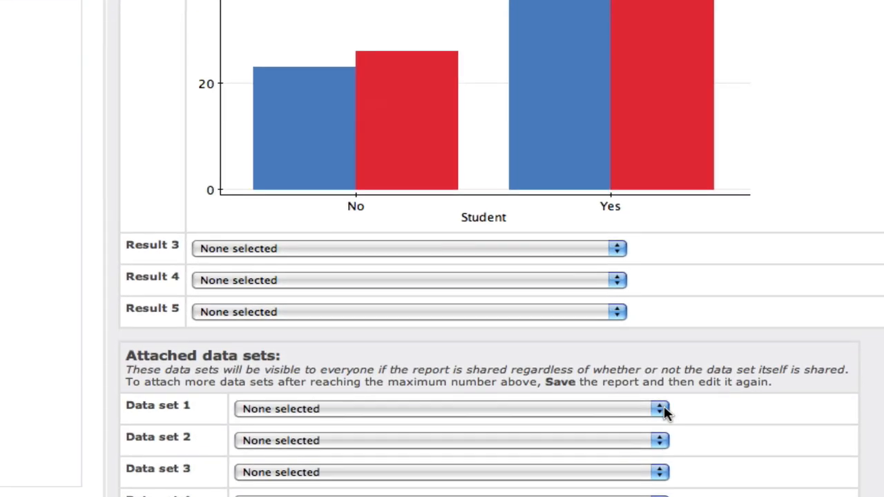
pyautogui.click(664, 405)
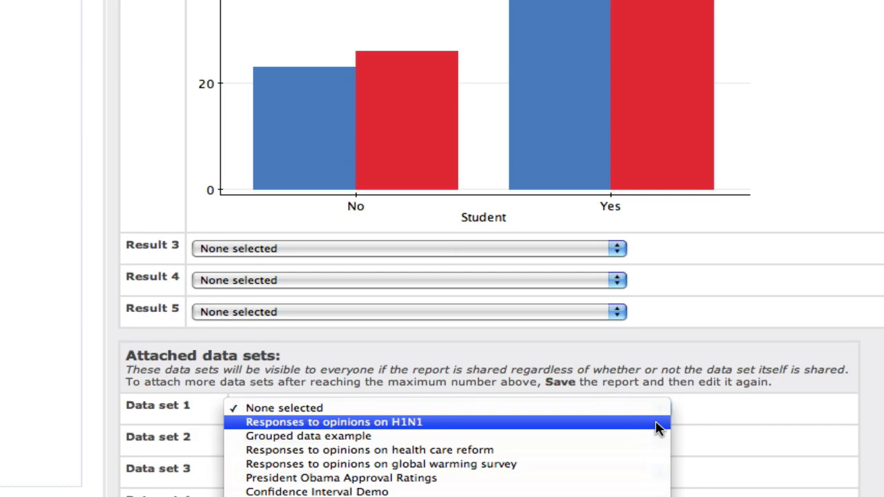
pyautogui.click(658, 428)
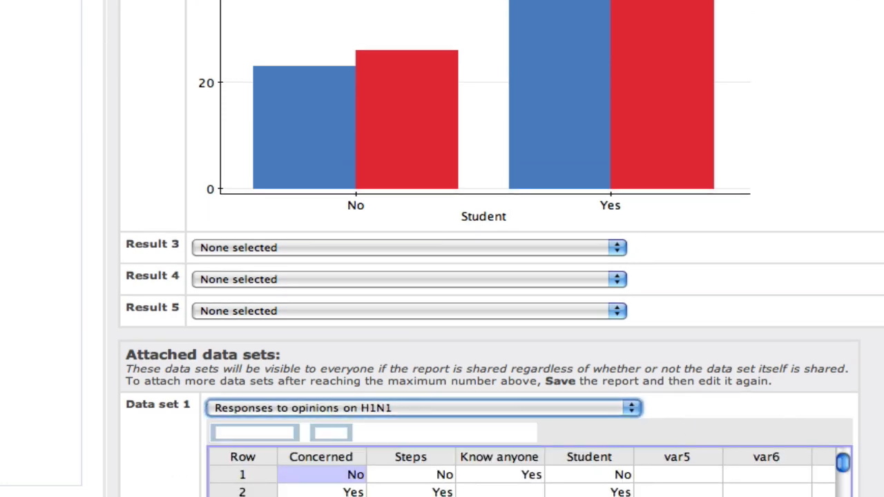
# Search Flickr for "H1N1" and choose the photo of two masked police officers as the report thumbnail
pyautogui.scroll(-8, 442, 248)
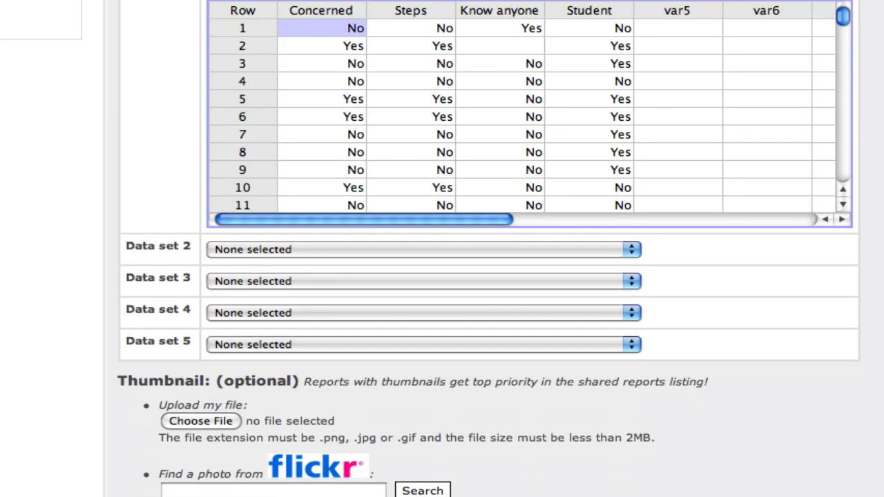
pyautogui.scroll(-4, 442, 248)
pyautogui.scroll(2, 442, 249)
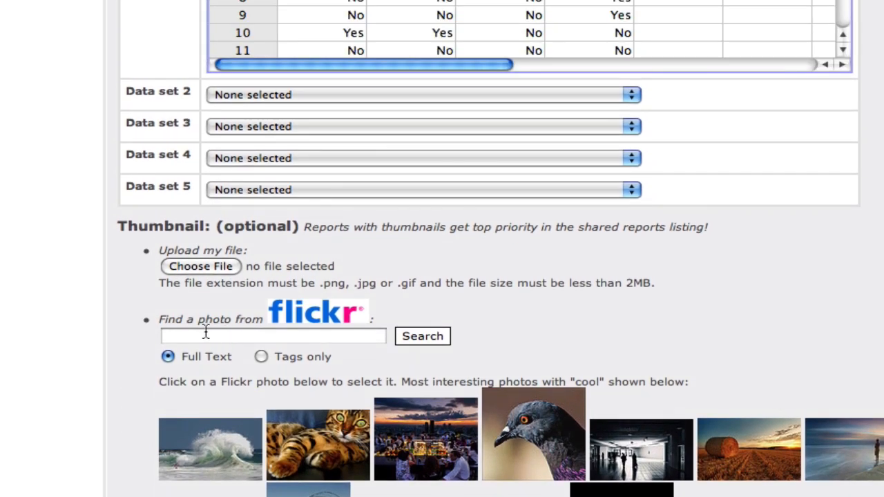
pyautogui.click(202, 335)
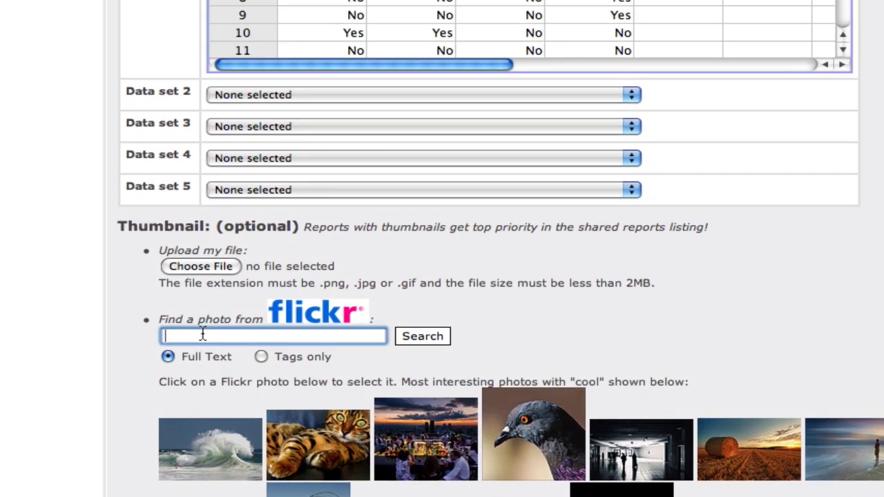
pyautogui.write('H1N1')
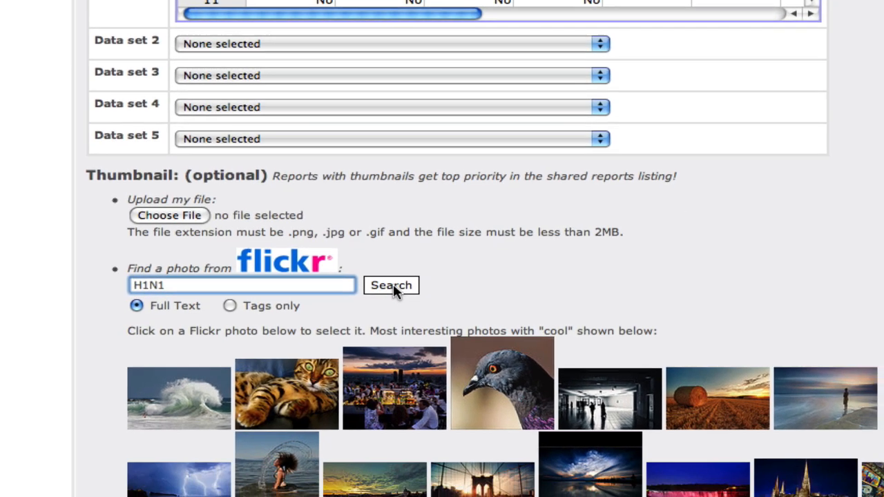
pyautogui.click(423, 337)
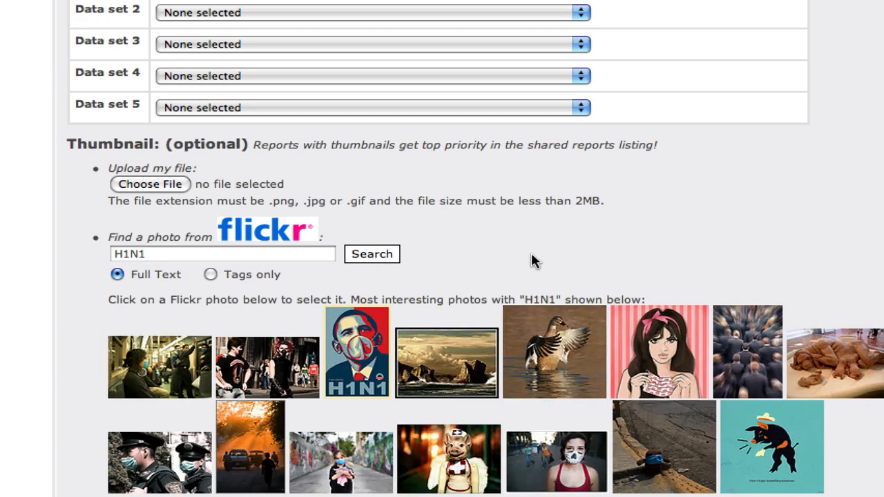
pyautogui.scroll(-3, 529, 258)
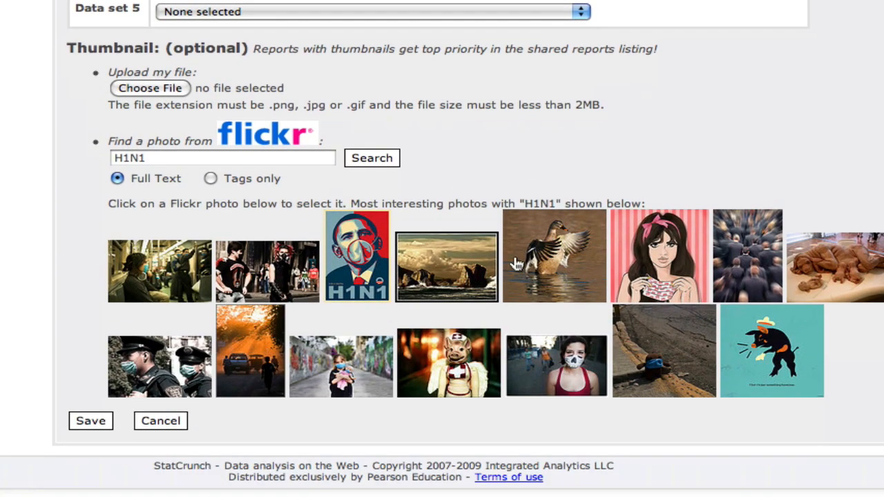
pyautogui.click(151, 361)
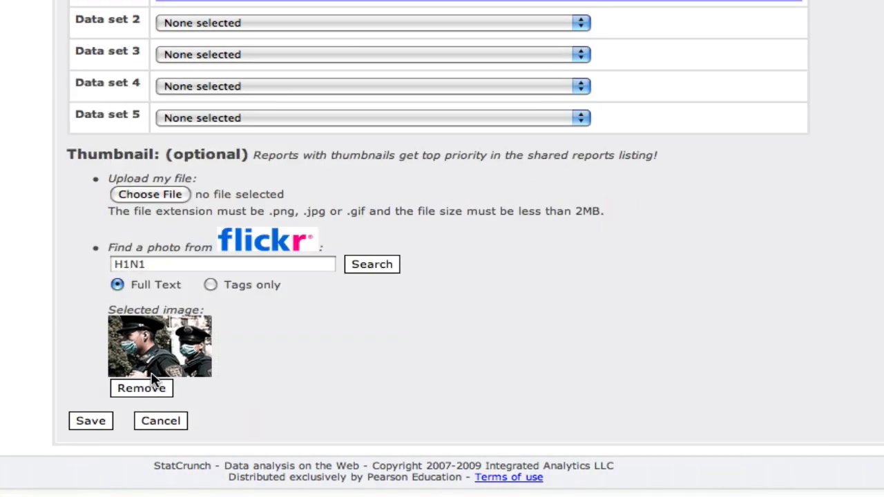
# Save the report and scroll through the published report to review its data, charts and text
pyautogui.click(96, 422)
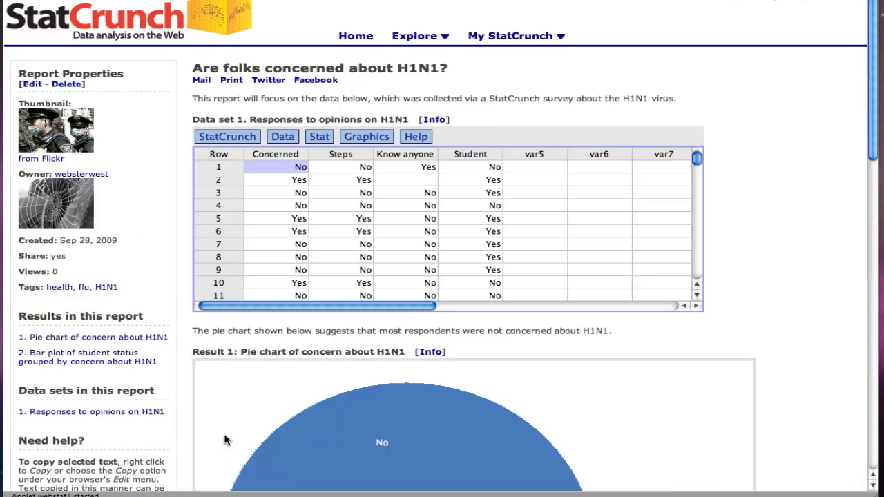
pyautogui.scroll(-5, 815, 323)
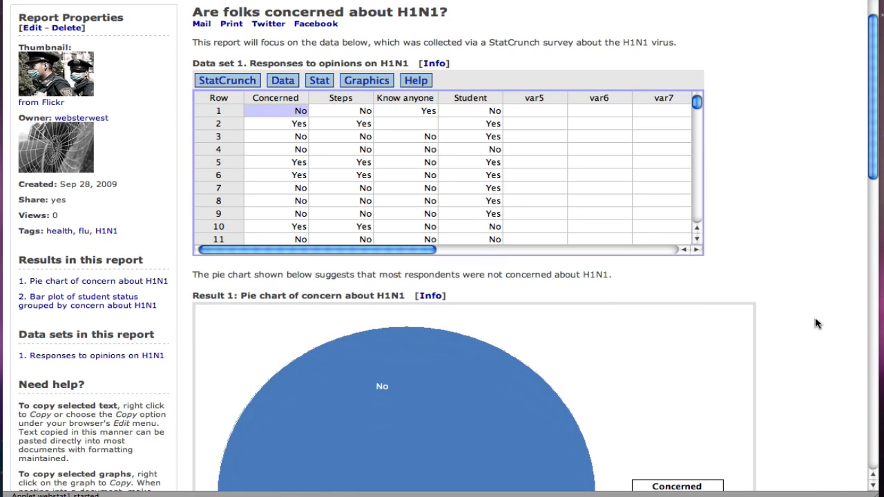
pyautogui.scroll(2, 814, 323)
pyautogui.scroll(2, 815, 323)
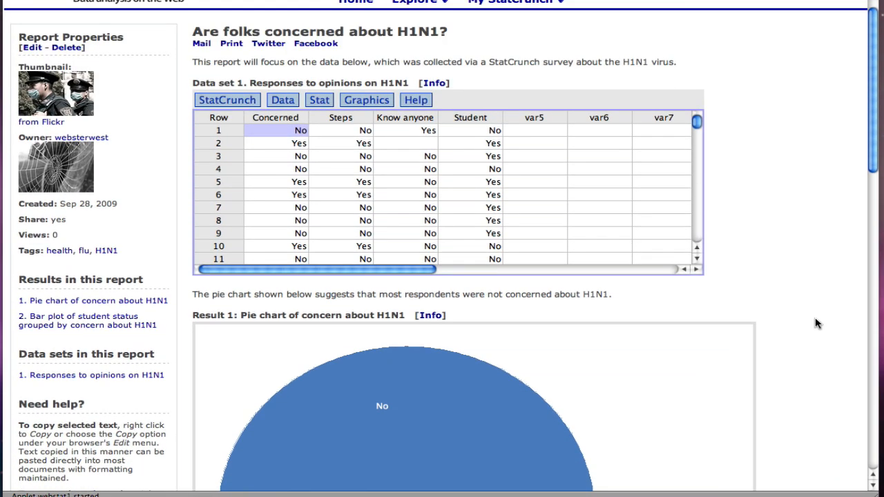
pyautogui.scroll(-5, 815, 324)
pyautogui.scroll(-7, 814, 323)
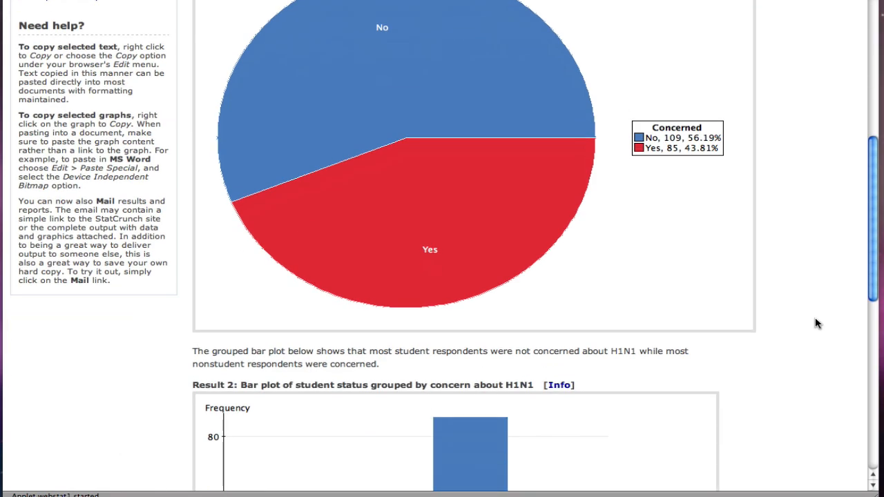
pyautogui.scroll(-3, 815, 324)
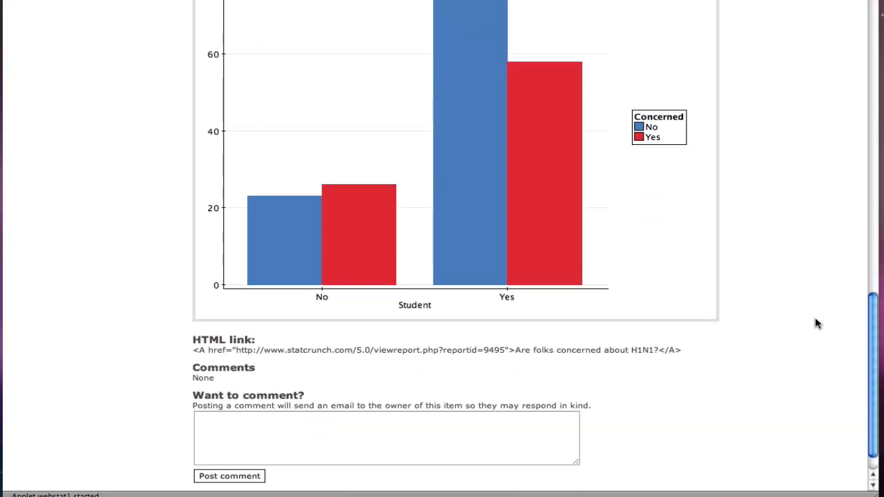
pyautogui.scroll(15, 815, 323)
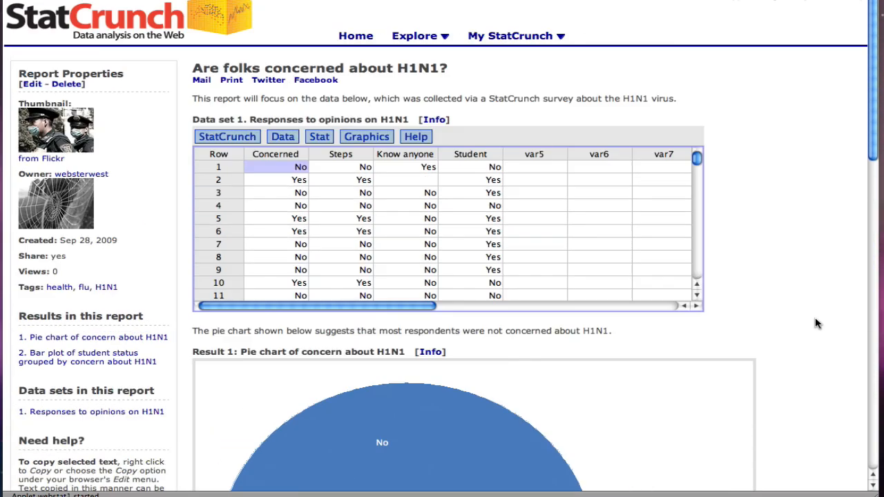
# Open the report's properties for editing
pyautogui.click(31, 84)
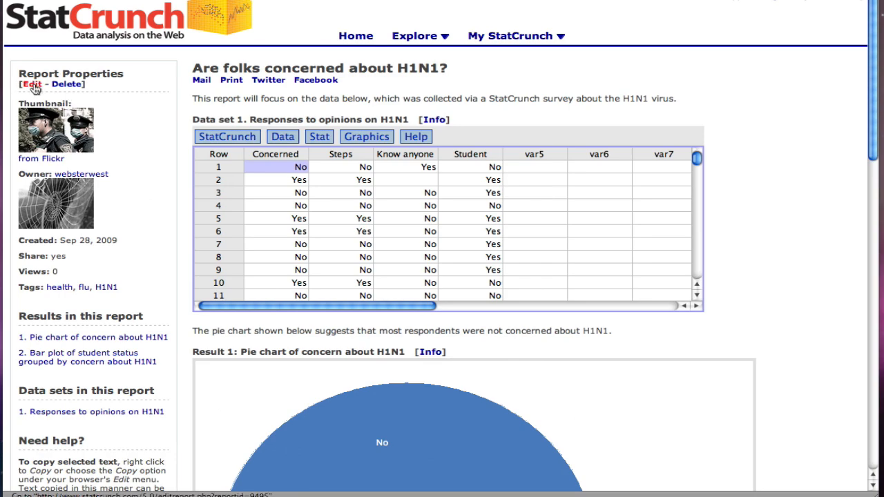